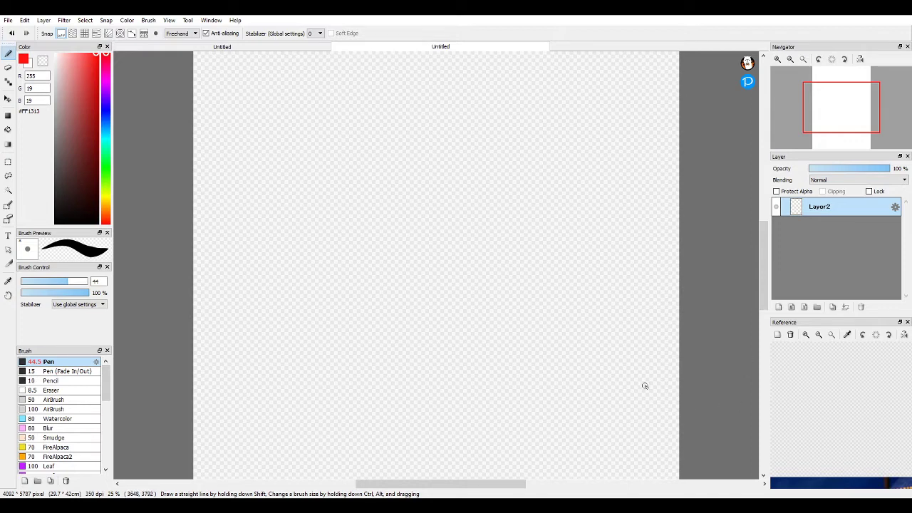
Scroll the Reference panel to the conductor image and zoom in twice on his face.
click(764, 412)
scroll(831, 427, down, 5)
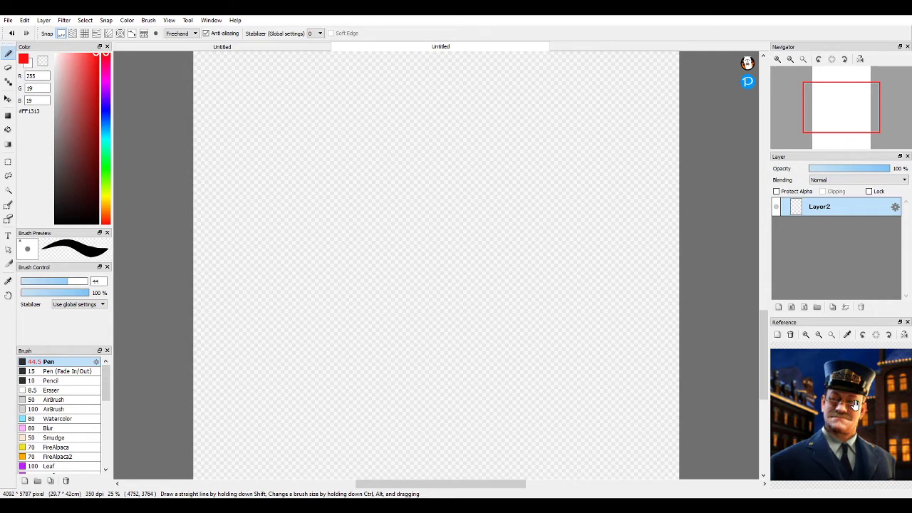
click(808, 336)
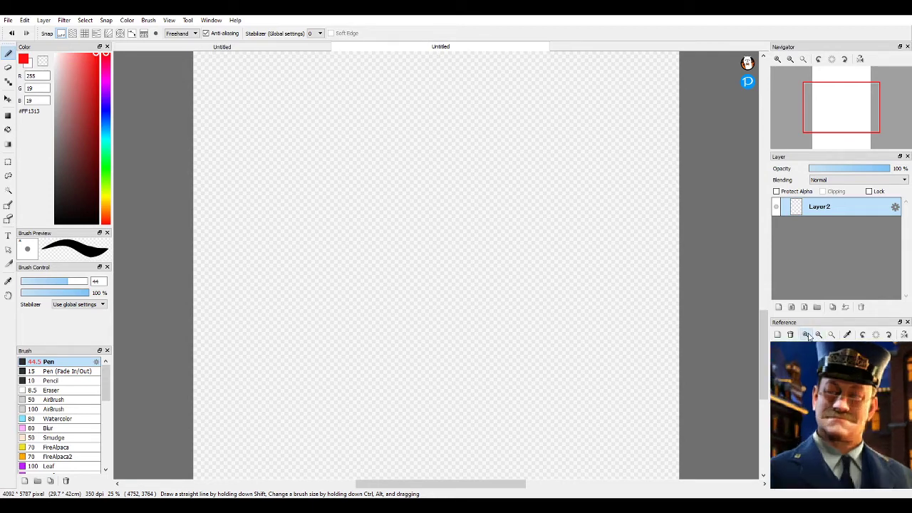
click(807, 335)
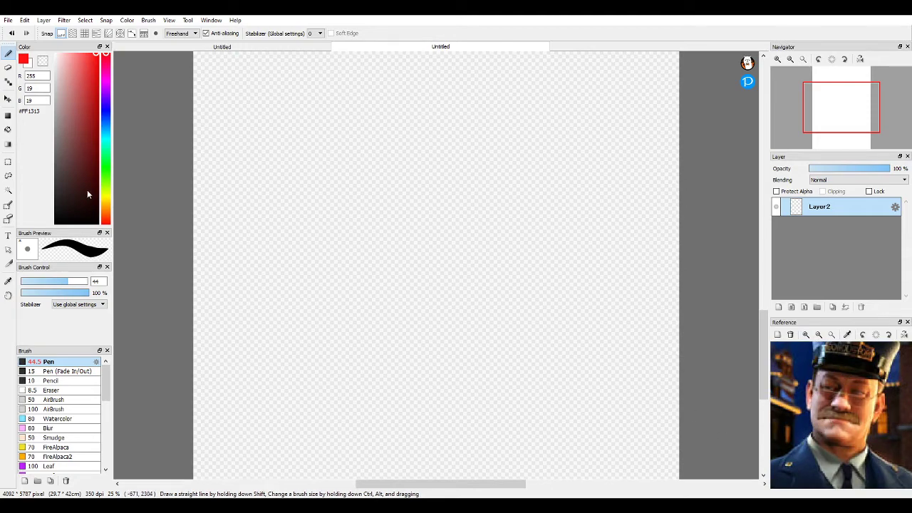
Draw a black head circle with concentric-circle snap, then turn snapping off.
drag(87, 191, 54, 224)
click(144, 34)
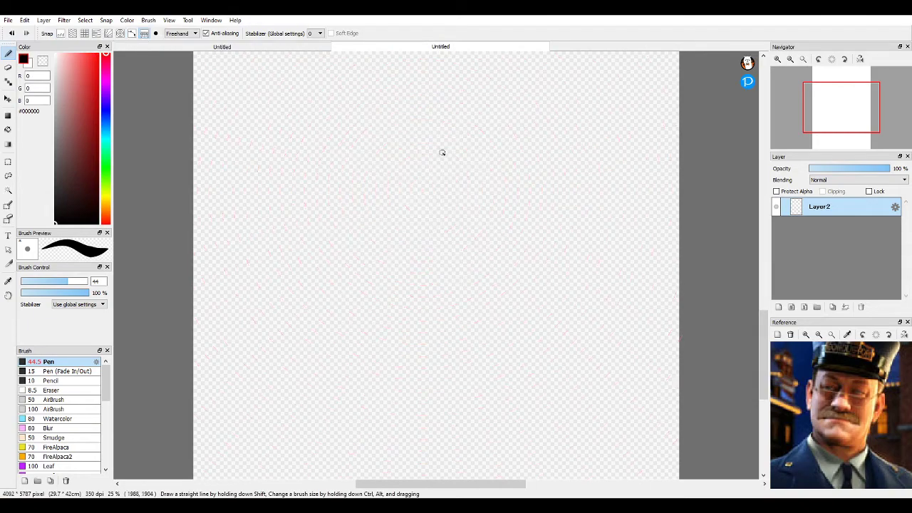
click(121, 33)
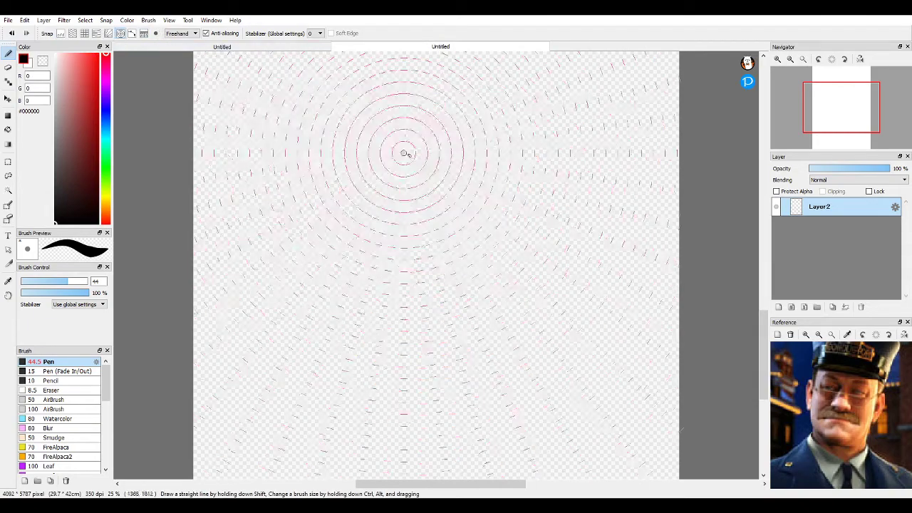
mouse_move(432, 283)
mouse_down()
mouse_move(358, 204)
mouse_move(489, 183)
mouse_move(438, 281)
mouse_move(403, 282)
mouse_up()
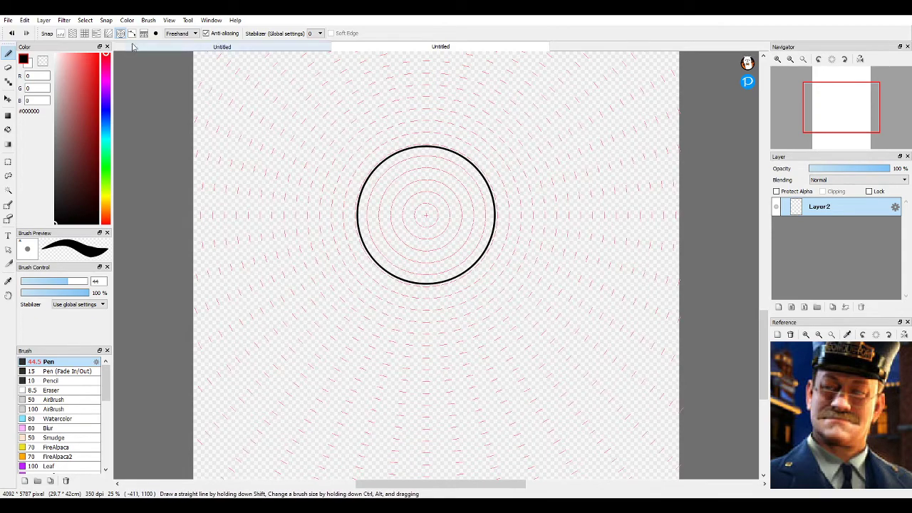
click(60, 34)
Add a new layer below Layer2 and fade Layer2 to 42% opacity.
click(778, 306)
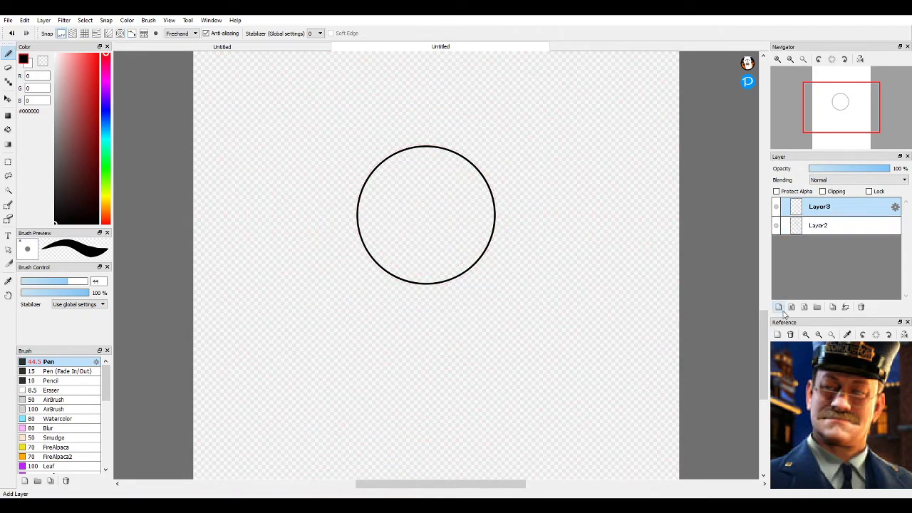
drag(825, 218, 824, 234)
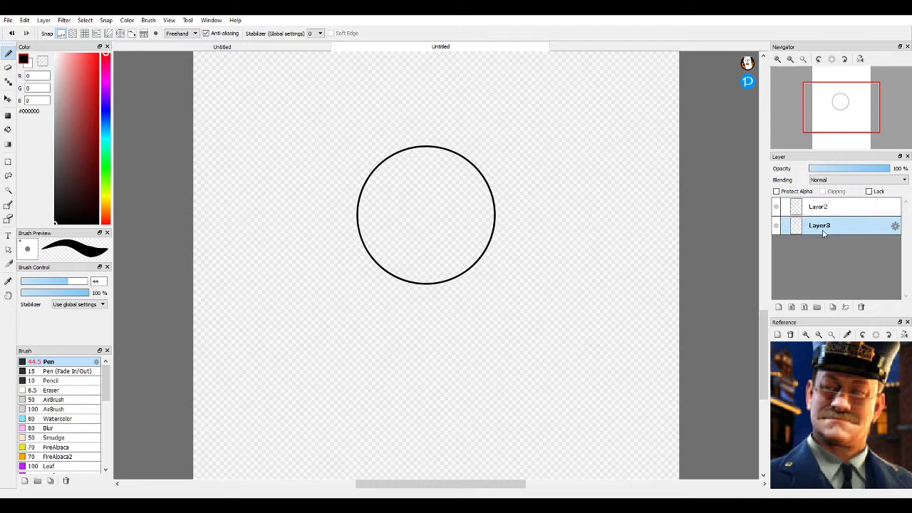
click(820, 207)
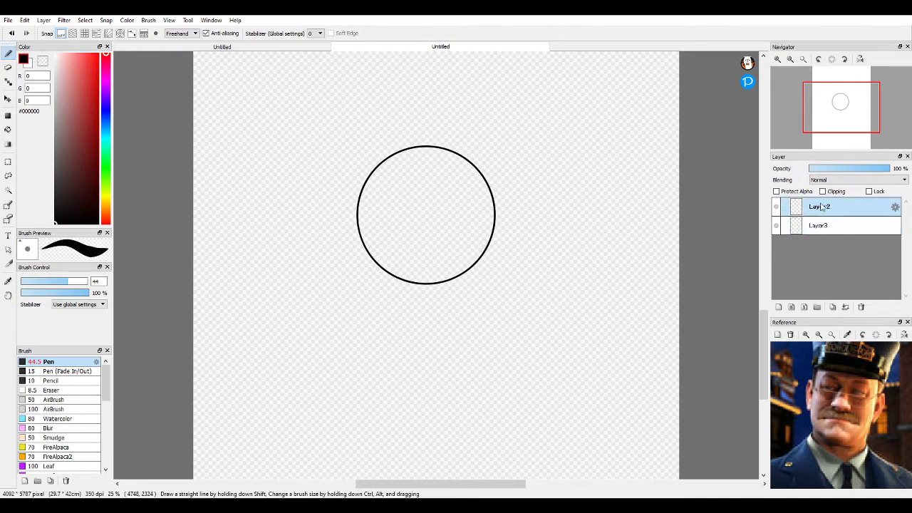
click(844, 168)
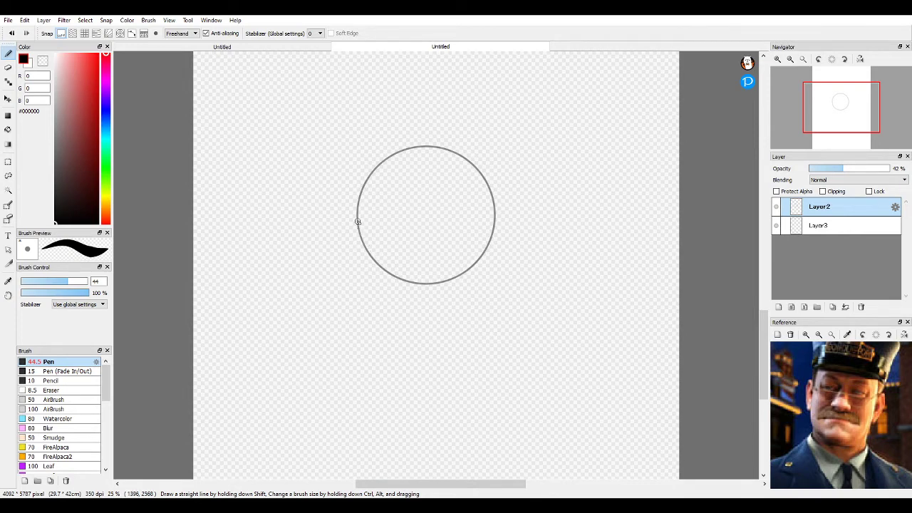
Undo the stray stroke, select Layer3, and trace the left jaw curving toward the chin.
drag(357, 221, 365, 262)
key(ctrl+z)
click(826, 227)
drag(357, 222, 366, 260)
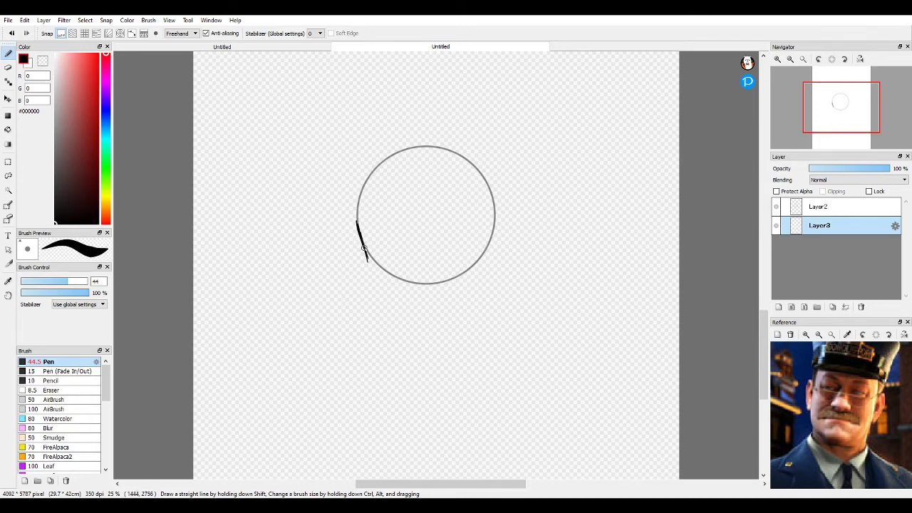
drag(363, 240, 382, 315)
mouse_move(360, 215)
mouse_down()
mouse_move(383, 316)
mouse_move(422, 337)
mouse_up()
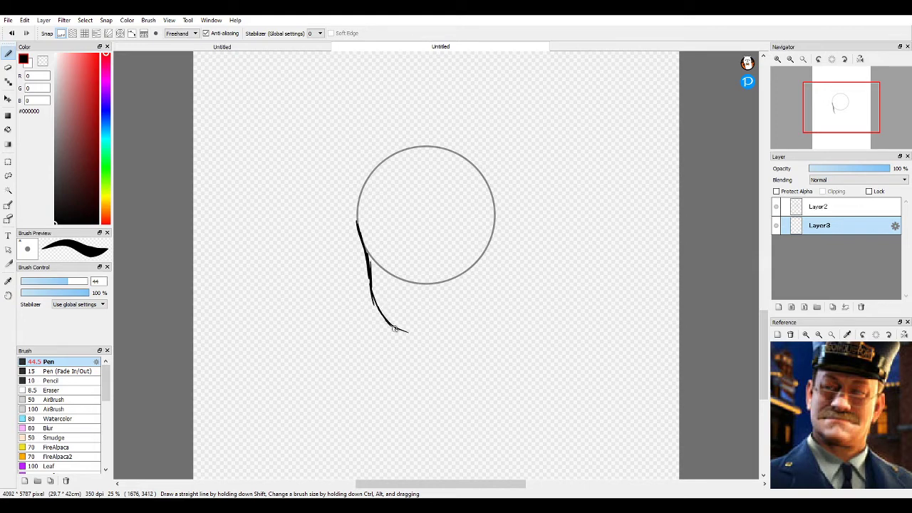
Draw a vertical centre line, extend the chin curve, and add both ears.
mouse_move(435, 110)
mouse_down()
mouse_move(426, 185)
mouse_move(429, 387)
mouse_up()
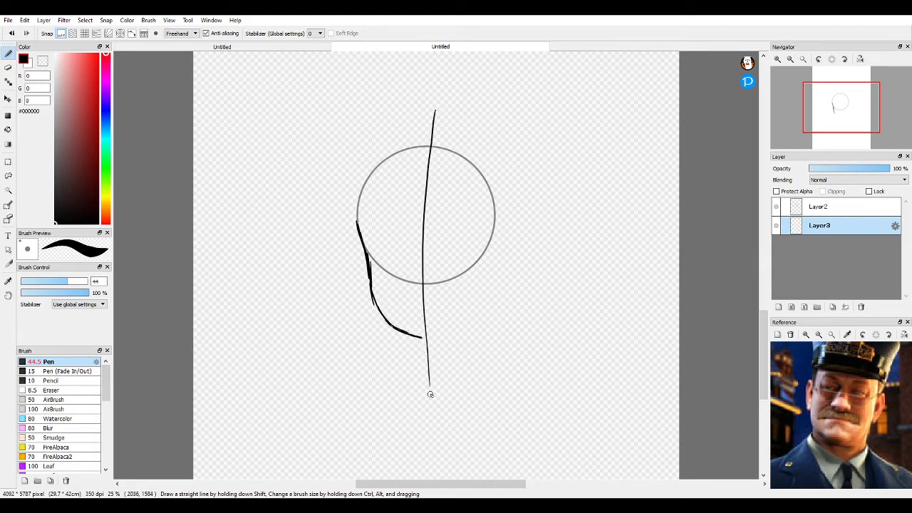
mouse_move(411, 330)
mouse_down()
mouse_move(429, 339)
mouse_move(470, 329)
mouse_move(491, 235)
mouse_move(489, 265)
mouse_up()
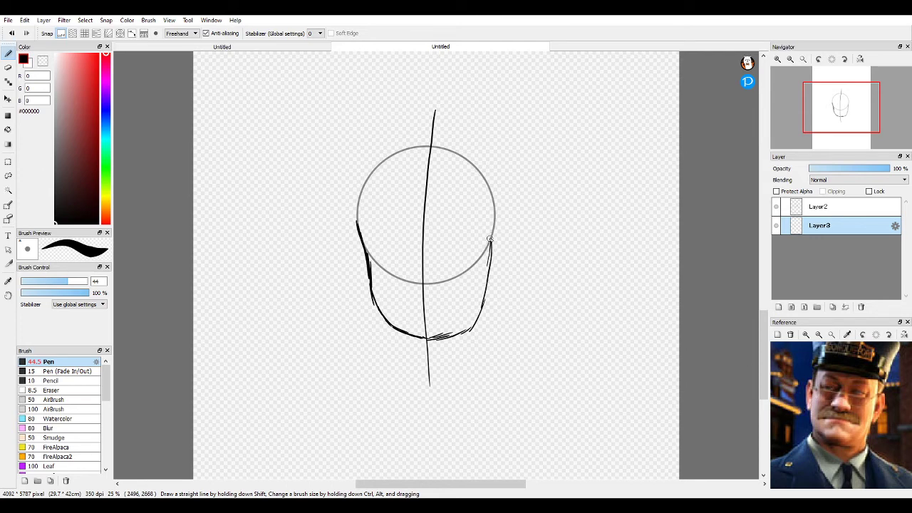
mouse_move(491, 239)
mouse_down()
mouse_move(509, 218)
mouse_move(490, 265)
mouse_move(513, 236)
mouse_up()
drag(361, 243, 369, 280)
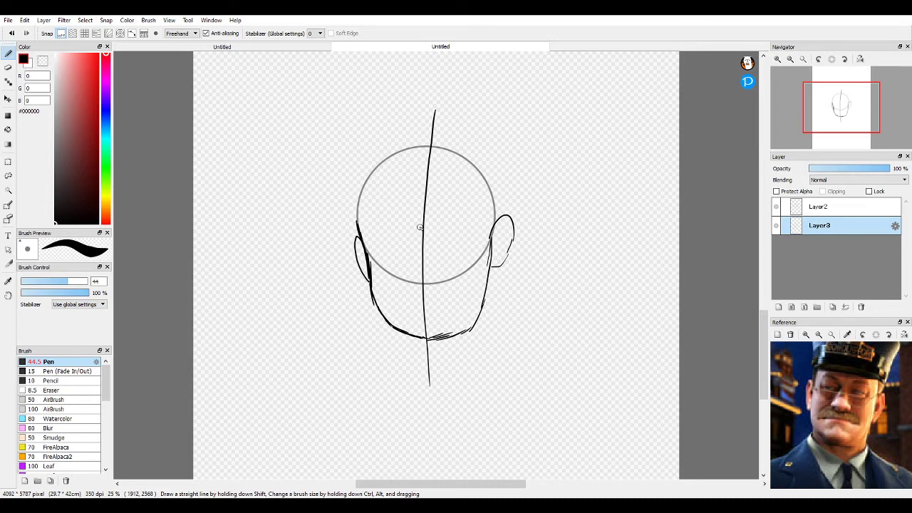
Draw the nose, both eye lines, a left pupil and an arched eyebrow.
mouse_move(420, 227)
mouse_down()
mouse_move(404, 274)
mouse_move(427, 286)
mouse_move(438, 285)
mouse_move(429, 227)
mouse_up()
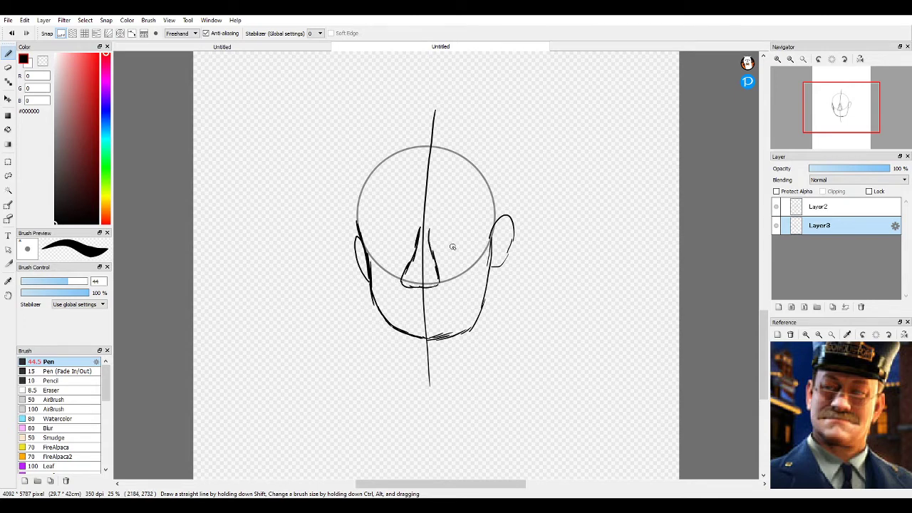
mouse_move(434, 228)
mouse_down()
mouse_move(465, 228)
mouse_move(466, 245)
mouse_up()
mouse_move(375, 236)
mouse_down()
mouse_move(405, 228)
mouse_move(418, 247)
mouse_up()
click(396, 242)
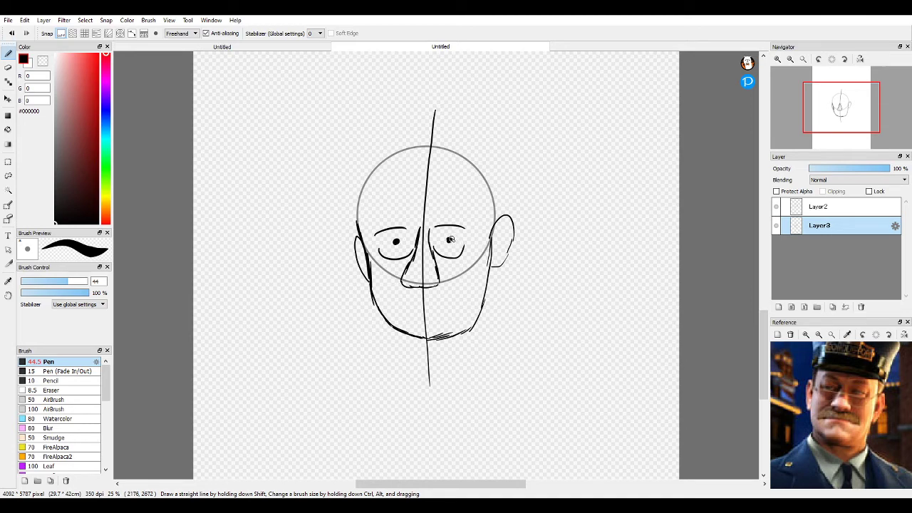
mouse_move(368, 223)
mouse_down()
mouse_move(390, 208)
mouse_move(410, 221)
mouse_move(455, 207)
mouse_move(476, 221)
mouse_move(447, 214)
mouse_up()
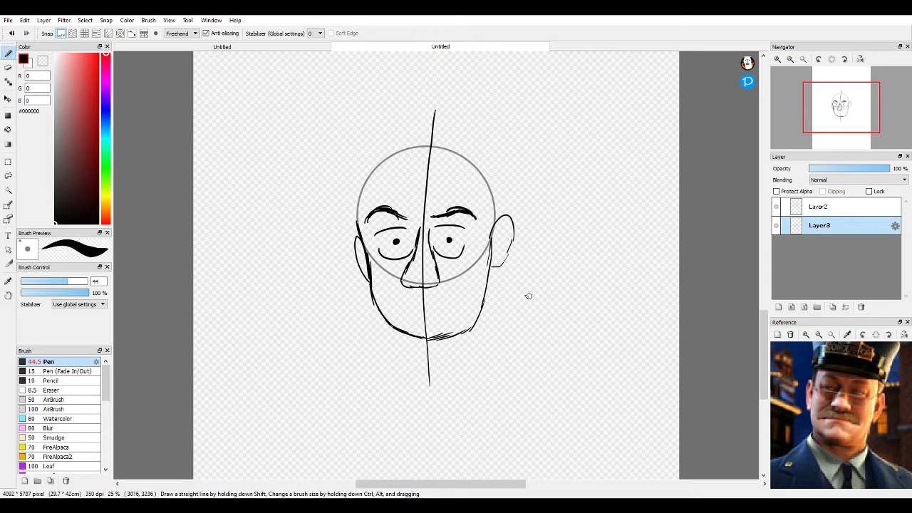
Add the moustache, mouth line, both sides of the neck and a collar curve.
mouse_move(401, 285)
mouse_down()
mouse_move(377, 303)
mouse_move(473, 302)
mouse_move(457, 304)
mouse_up()
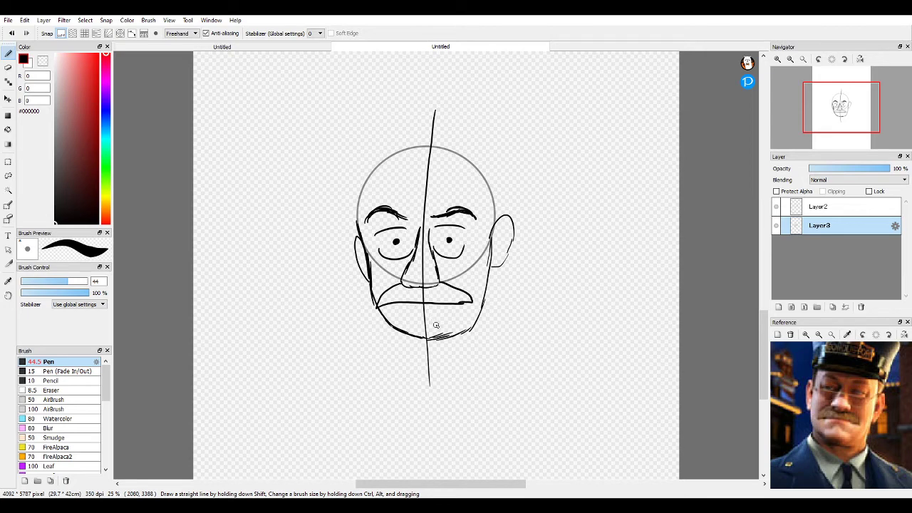
drag(402, 303, 445, 306)
drag(393, 330, 389, 356)
drag(469, 332, 476, 359)
mouse_move(392, 356)
mouse_down()
mouse_move(426, 373)
mouse_move(476, 359)
mouse_up()
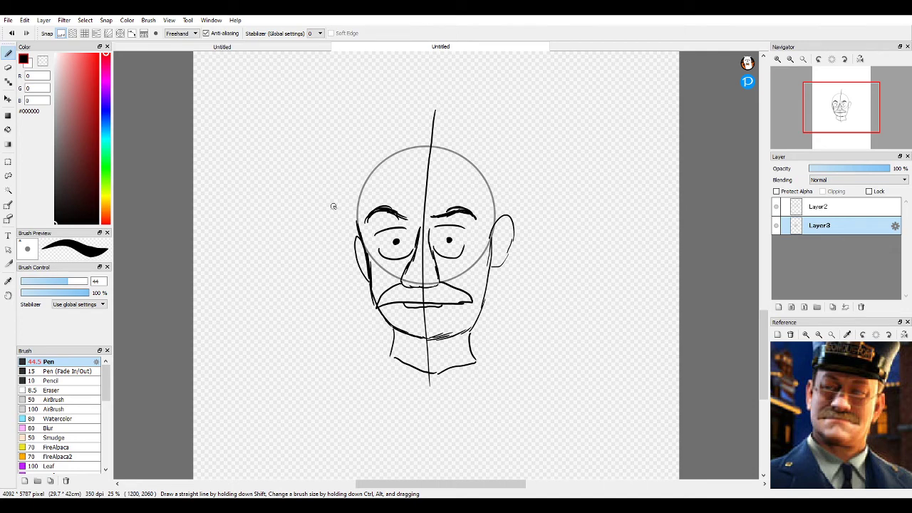
Draw a brim arc across the eyebrows, the tall hat outline and a curved inner line.
drag(353, 220, 494, 216)
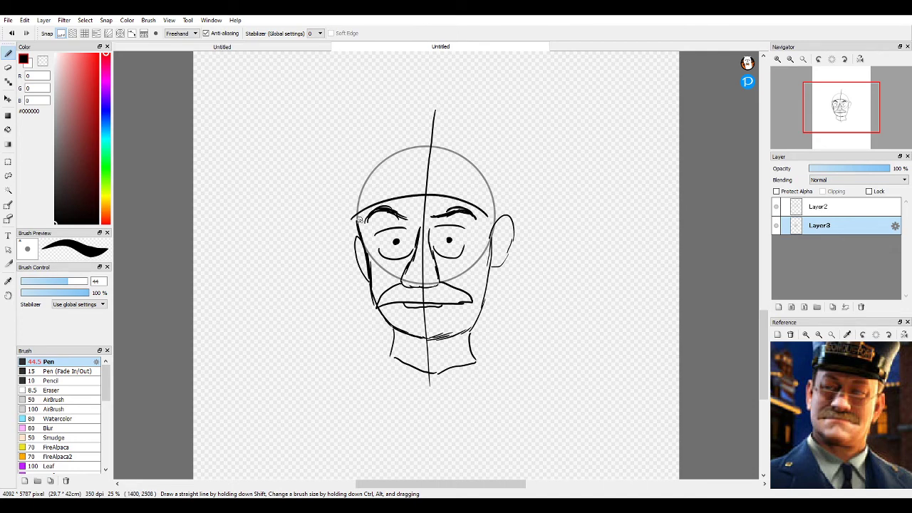
mouse_move(369, 191)
mouse_down()
mouse_move(438, 181)
mouse_move(485, 215)
mouse_up()
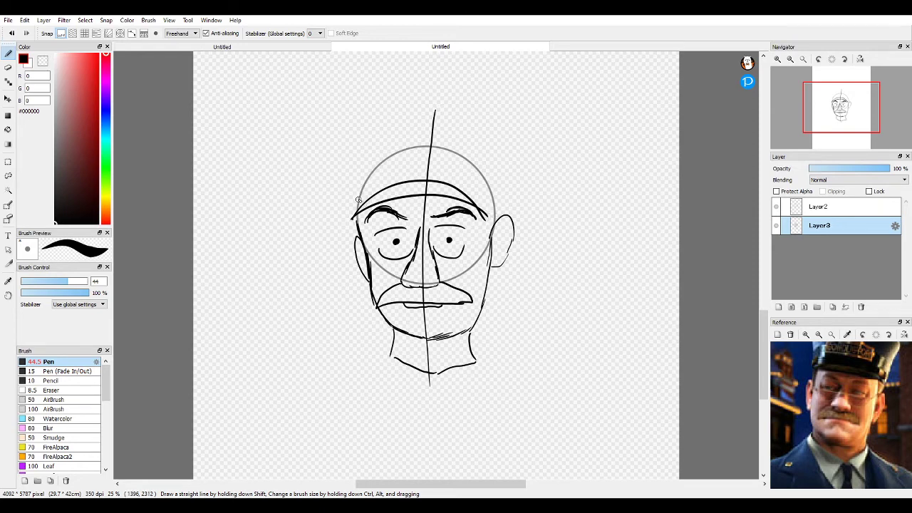
mouse_move(359, 203)
mouse_down()
mouse_move(378, 108)
mouse_move(412, 92)
mouse_move(509, 120)
mouse_move(479, 251)
mouse_up()
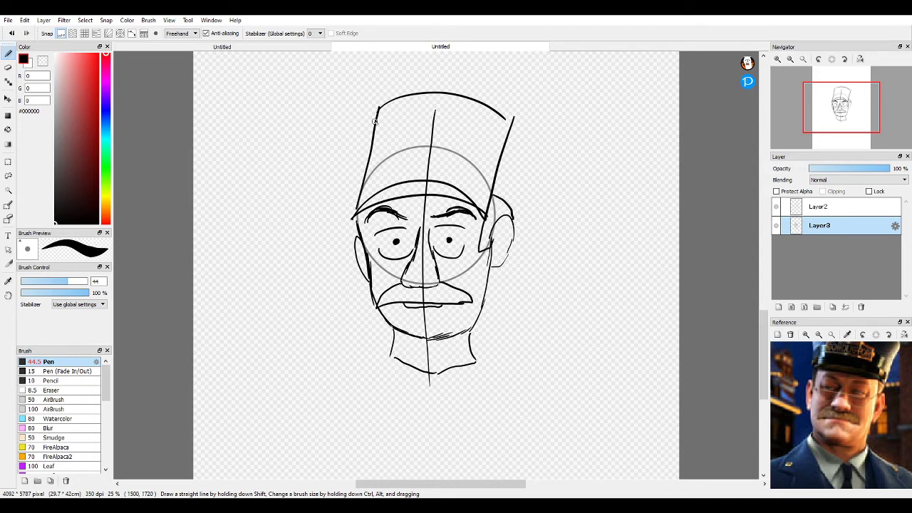
mouse_move(380, 187)
mouse_down()
mouse_move(382, 165)
mouse_move(438, 132)
mouse_move(475, 196)
mouse_up()
Draw the bubble pointer and handwrite 'LoL get an the train, lol yar' beside the head.
drag(569, 177, 577, 197)
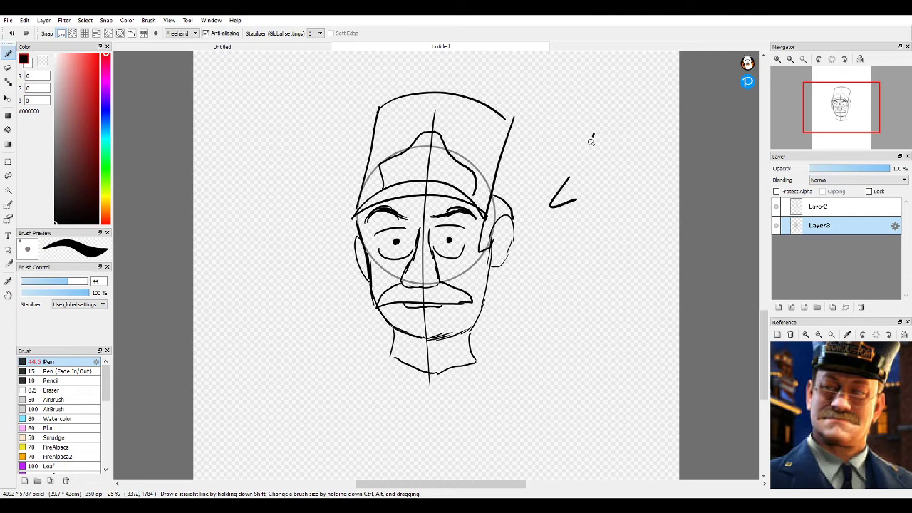
drag(592, 134, 605, 152)
drag(615, 143, 634, 154)
mouse_move(591, 162)
mouse_down()
mouse_move(652, 178)
mouse_move(610, 204)
mouse_move(630, 207)
mouse_up()
mouse_move(578, 225)
mouse_down()
mouse_move(599, 232)
mouse_move(621, 221)
mouse_move(626, 235)
mouse_up()
drag(628, 230, 641, 240)
drag(589, 246, 590, 267)
drag(600, 258, 614, 265)
drag(629, 255, 627, 271)
drag(650, 258, 667, 260)
Handwrite 'family is a train', underline it, and enclose the text in a bubble outline.
drag(576, 277, 563, 308)
drag(561, 294, 614, 304)
mouse_move(616, 278)
mouse_down()
mouse_move(619, 302)
mouse_move(644, 303)
mouse_up()
drag(661, 288, 654, 302)
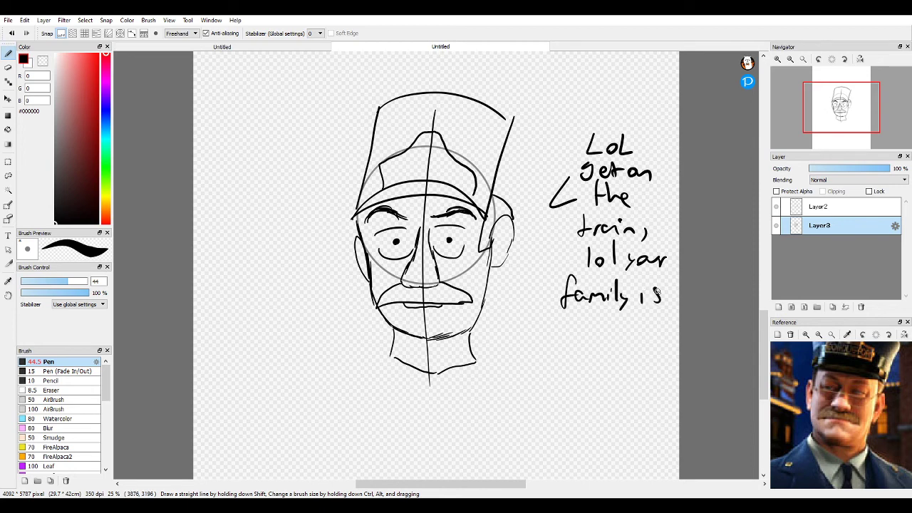
mouse_move(574, 318)
mouse_down()
mouse_move(574, 329)
mouse_move(598, 329)
mouse_up()
drag(591, 318, 604, 318)
mouse_move(607, 326)
mouse_down()
mouse_move(613, 318)
mouse_move(627, 329)
mouse_up()
drag(637, 321, 654, 329)
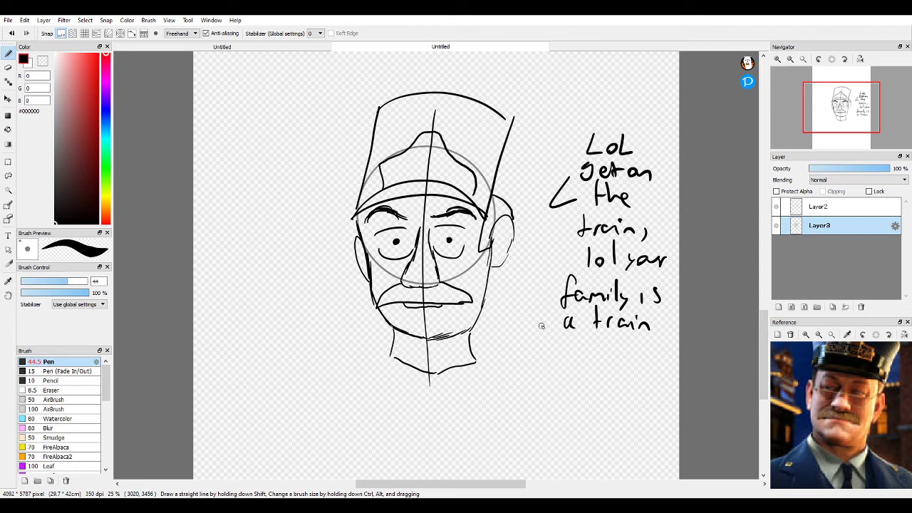
mouse_move(538, 330)
mouse_down()
mouse_move(666, 344)
mouse_move(641, 352)
mouse_up()
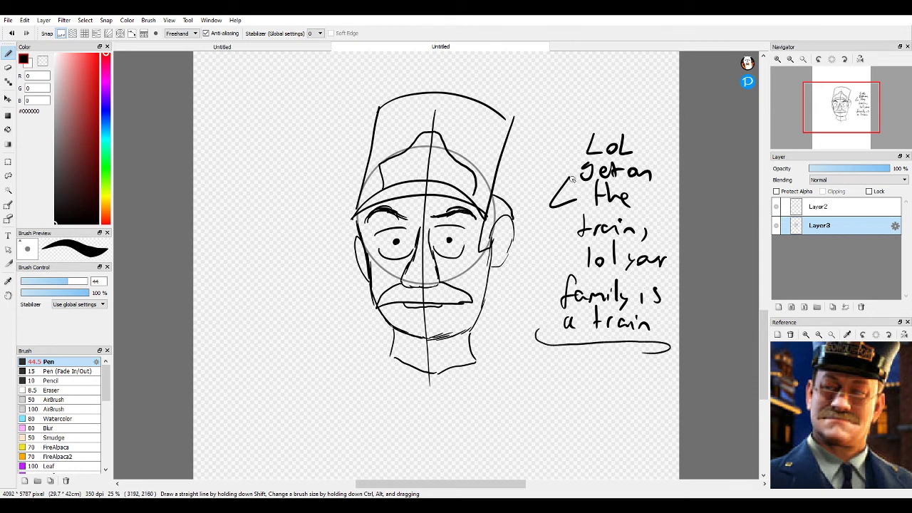
drag(571, 180, 694, 205)
mouse_move(573, 194)
mouse_down()
mouse_move(518, 350)
mouse_move(676, 387)
mouse_up()
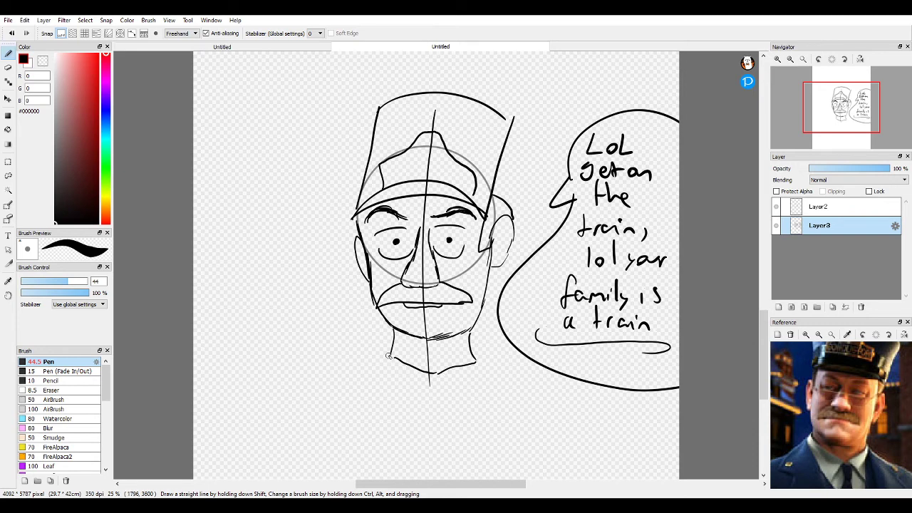
Draw the shirt collar, the tie, and both jacket lapels below the chin.
mouse_move(391, 352)
mouse_down()
mouse_move(375, 377)
mouse_move(428, 368)
mouse_move(446, 400)
mouse_move(426, 371)
mouse_up()
mouse_move(430, 406)
mouse_down()
mouse_move(420, 456)
mouse_move(434, 479)
mouse_move(460, 449)
mouse_move(448, 480)
mouse_up()
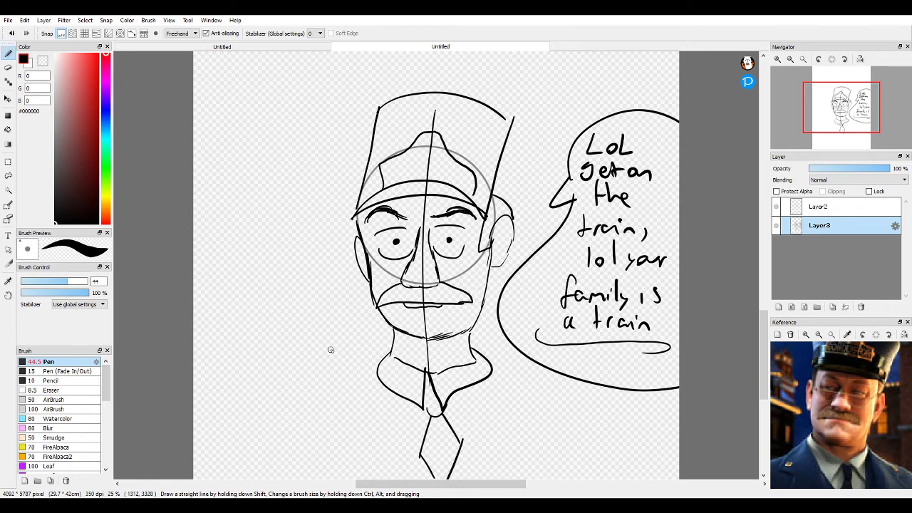
mouse_move(397, 348)
mouse_down()
mouse_move(330, 408)
mouse_move(378, 443)
mouse_move(353, 479)
mouse_up()
mouse_move(473, 348)
mouse_down()
mouse_move(560, 403)
mouse_move(499, 436)
mouse_move(553, 479)
mouse_up()
Draw both jacket shoulders and add a curled button on each lapel.
drag(370, 367, 233, 479)
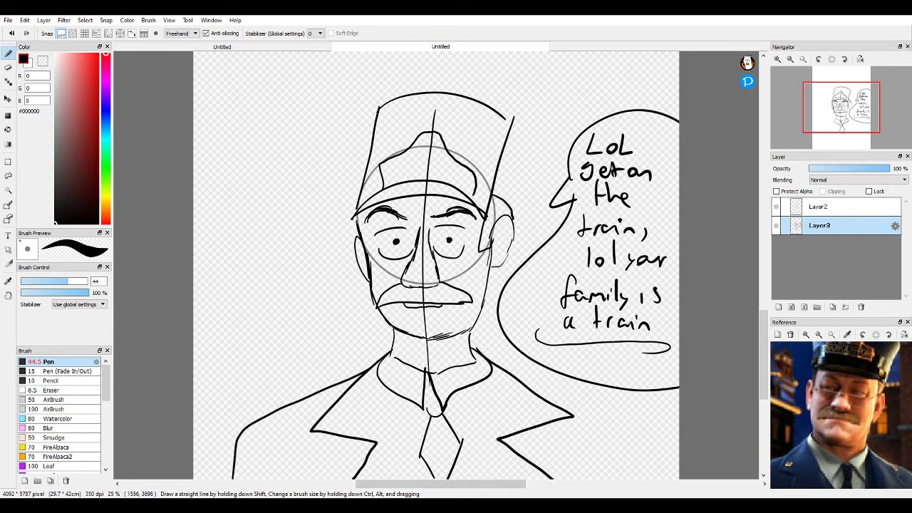
mouse_move(505, 371)
mouse_down()
mouse_move(606, 415)
mouse_move(650, 479)
mouse_up()
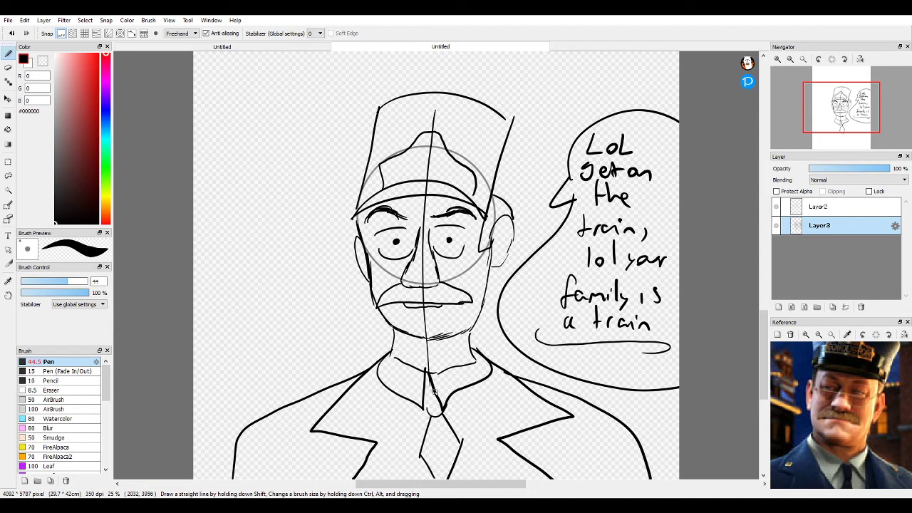
drag(334, 422, 342, 424)
drag(535, 412, 550, 413)
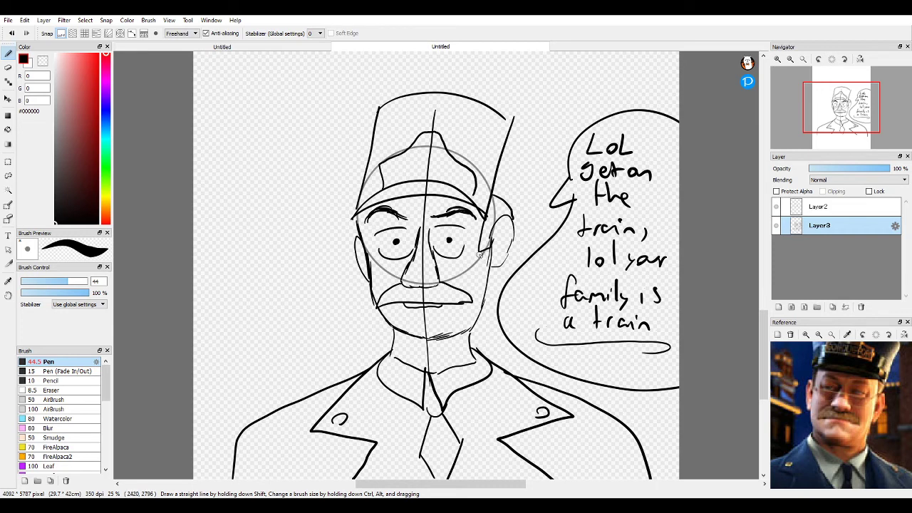
Draw both glasses arms toward the ears and a detail line inside the hat.
drag(470, 236, 503, 219)
drag(375, 238, 350, 225)
mouse_move(390, 186)
mouse_down()
mouse_move(386, 174)
mouse_move(430, 146)
mouse_move(463, 189)
mouse_up()
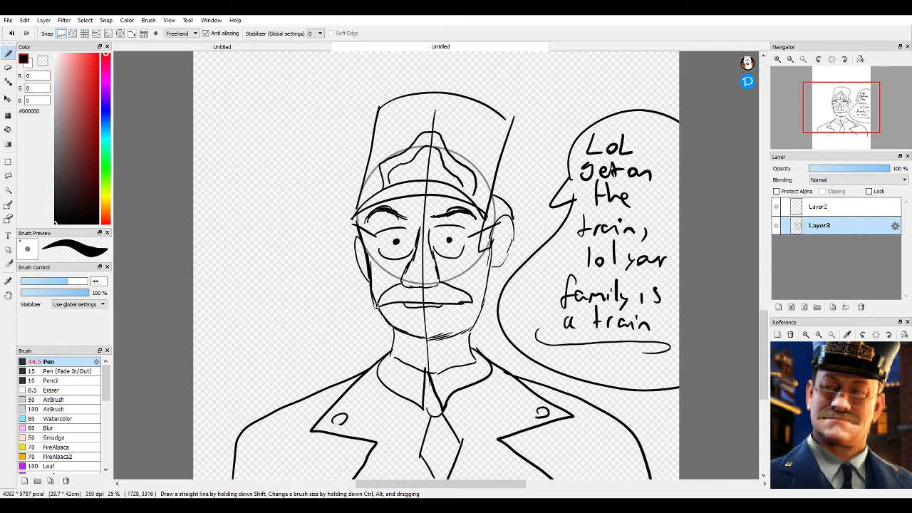
Handwrite 'Hot Chocolate' at the upper left beside the hat.
mouse_move(322, 173)
mouse_down()
mouse_move(334, 182)
mouse_move(341, 154)
mouse_up()
drag(251, 100, 257, 143)
mouse_move(265, 91)
mouse_down()
mouse_move(284, 127)
mouse_move(301, 114)
mouse_up()
mouse_move(306, 76)
mouse_down()
mouse_move(298, 120)
mouse_move(320, 93)
mouse_up()
mouse_move(269, 141)
mouse_down()
mouse_move(289, 171)
mouse_move(320, 151)
mouse_up()
mouse_move(314, 153)
mouse_down()
mouse_move(352, 107)
mouse_move(407, 80)
mouse_up()
Write 'YOU' and 'We' below 'Hot Chocolate', erasing part of the letters.
drag(240, 192, 264, 228)
drag(275, 187, 298, 206)
drag(310, 183, 322, 182)
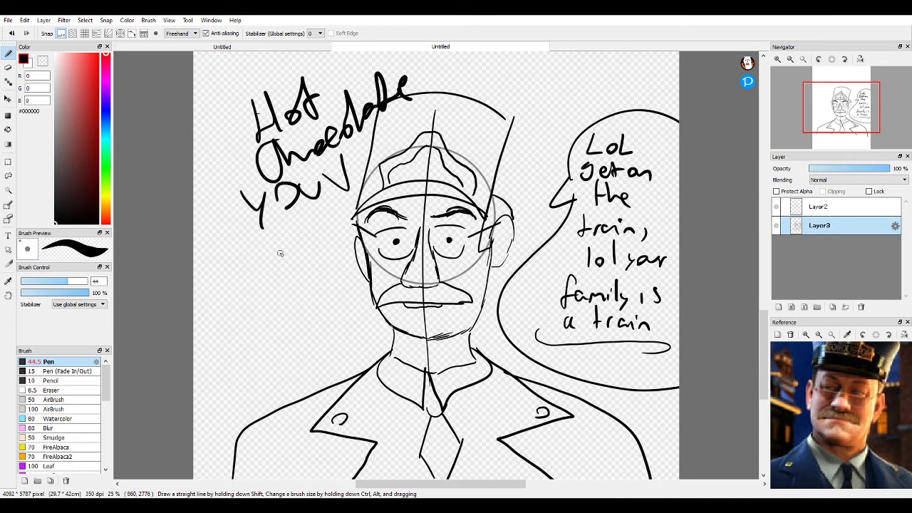
mouse_move(211, 259)
mouse_down()
mouse_move(235, 289)
mouse_move(250, 258)
mouse_up()
drag(256, 275, 289, 282)
key(e)
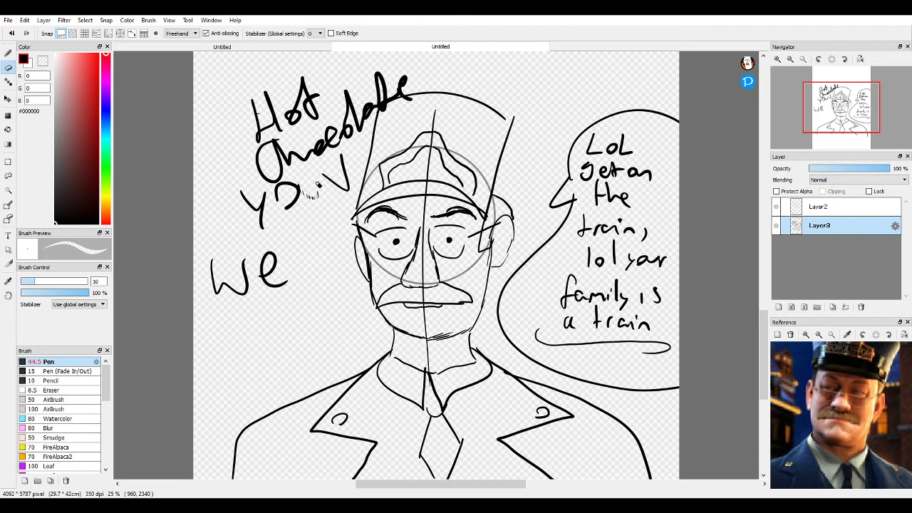
key(b)
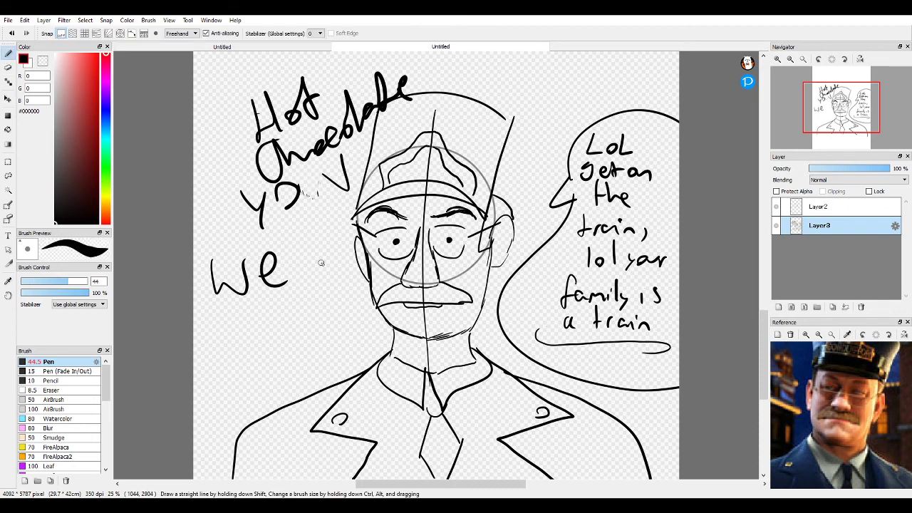
With the Pen again, write 'got it esquire' after 'We'.
mouse_move(319, 251)
mouse_down()
mouse_move(305, 289)
mouse_move(327, 263)
mouse_up()
mouse_move(335, 226)
mouse_down()
mouse_move(341, 270)
mouse_move(349, 240)
mouse_up()
drag(242, 342, 254, 376)
mouse_move(253, 305)
mouse_down()
mouse_move(276, 362)
mouse_move(292, 328)
mouse_move(325, 351)
mouse_move(339, 344)
mouse_move(346, 359)
mouse_move(383, 345)
mouse_up()
click(228, 329)
drag(388, 338, 393, 340)
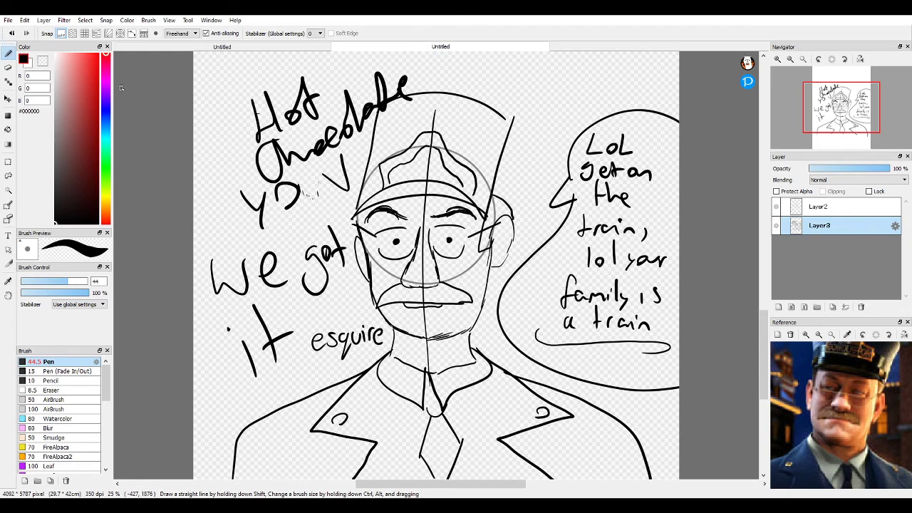
Switch the colour to red (#FF3939) and draw a small kiss mark above the speech bubble.
click(90, 56)
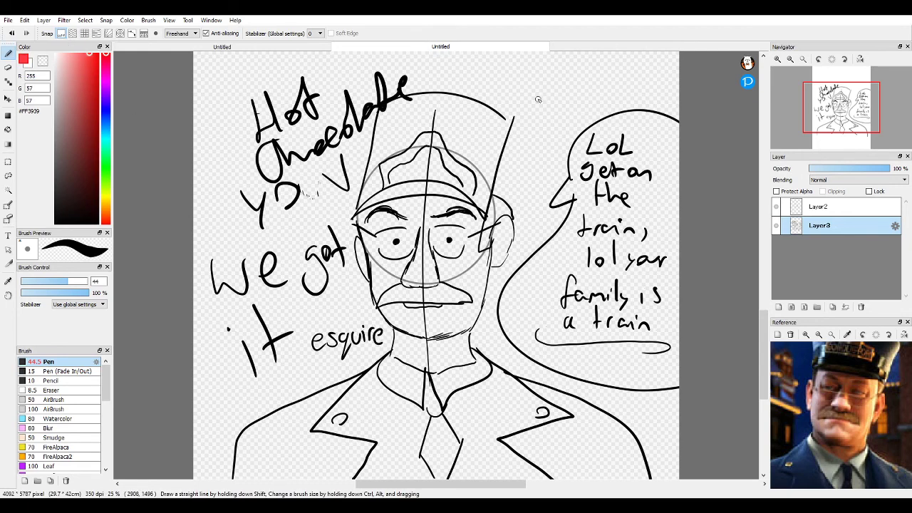
mouse_move(537, 102)
mouse_down()
mouse_move(572, 92)
mouse_move(556, 98)
mouse_move(574, 92)
mouse_move(559, 111)
mouse_move(566, 107)
mouse_up()
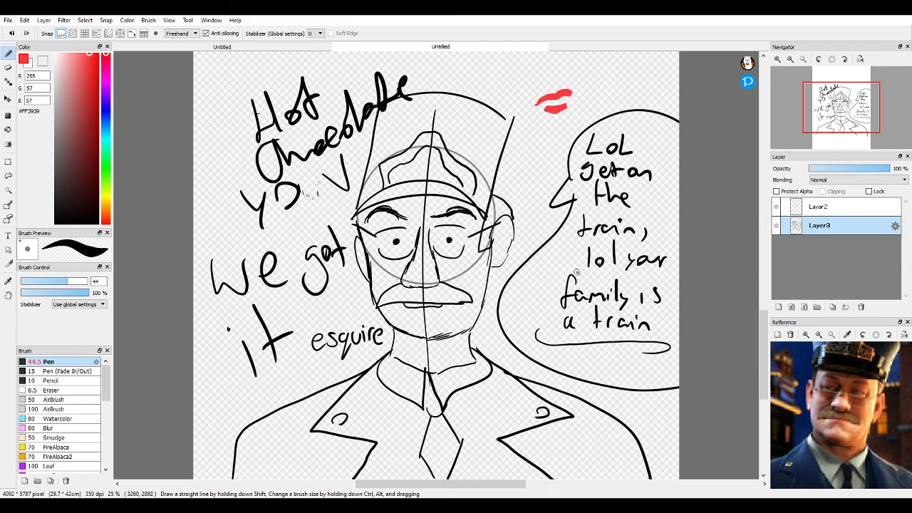